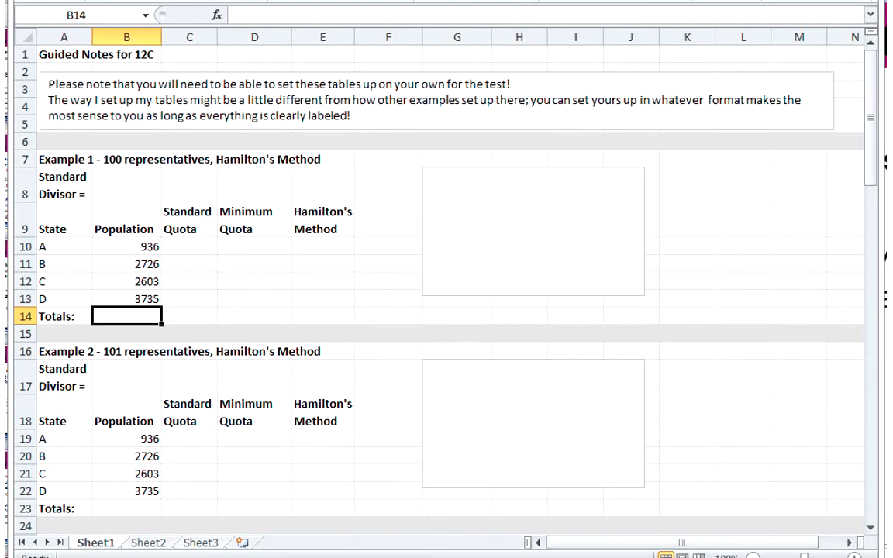
# Total Example 1's four populations in B14 with =SUM(B10:B13), giving 10000
pyautogui.write('=su')
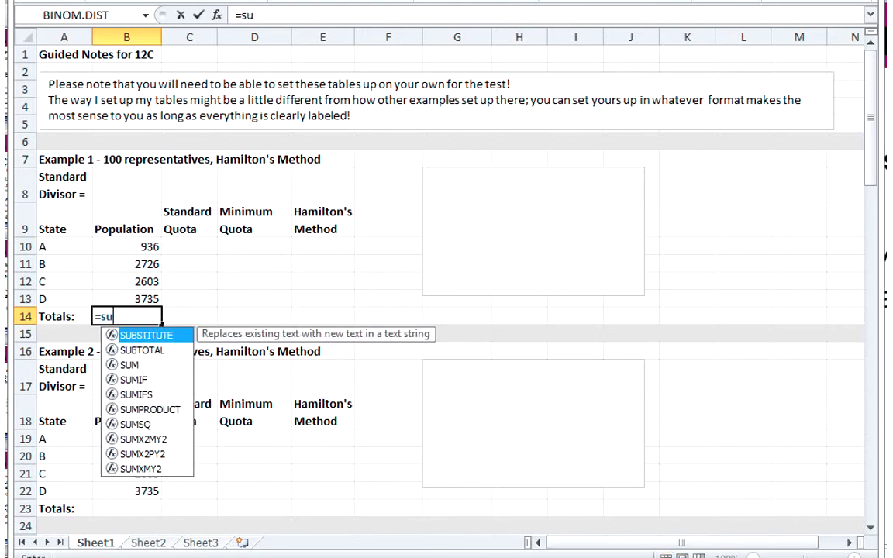
pyautogui.write('m(')
pyautogui.moveTo(126, 248); pyautogui.dragTo(142, 301)
pyautogui.write(')')
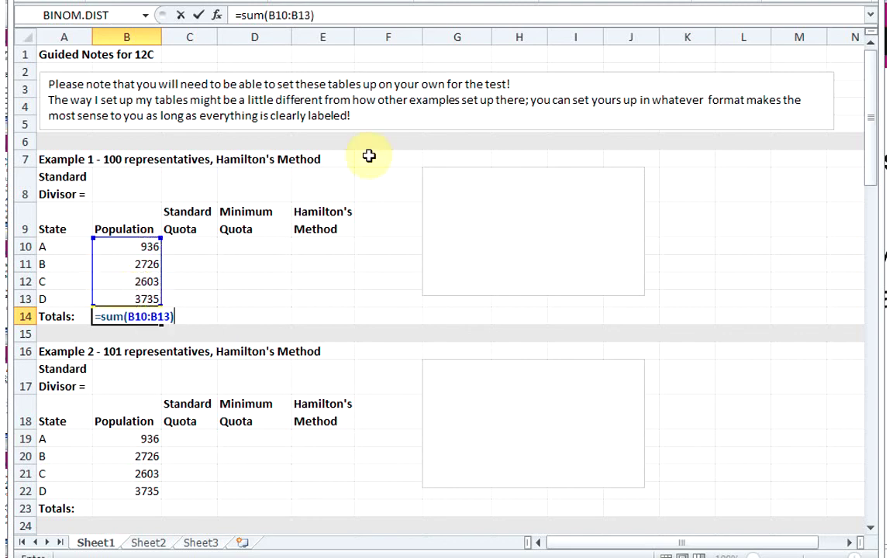
pyautogui.press('Return')
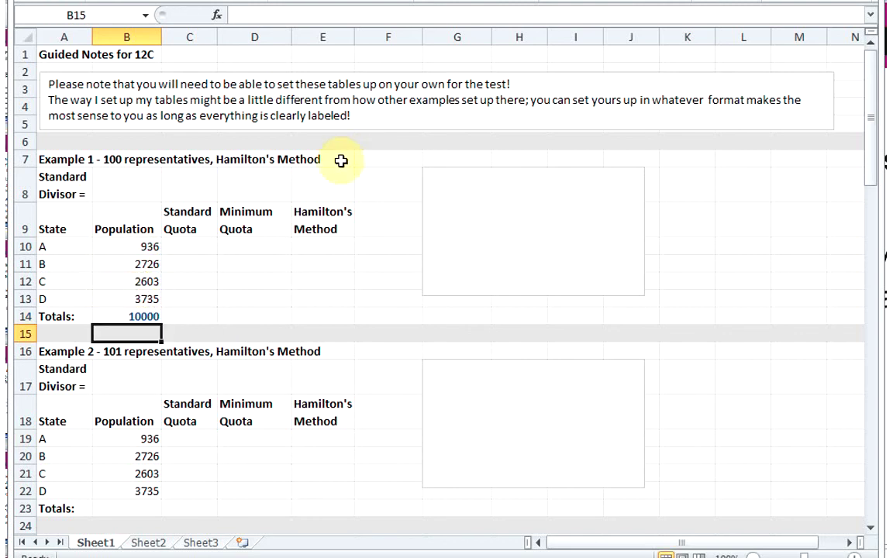
# Set the standard divisor in B8 to =B14/100, giving 100
pyautogui.click(124, 182)
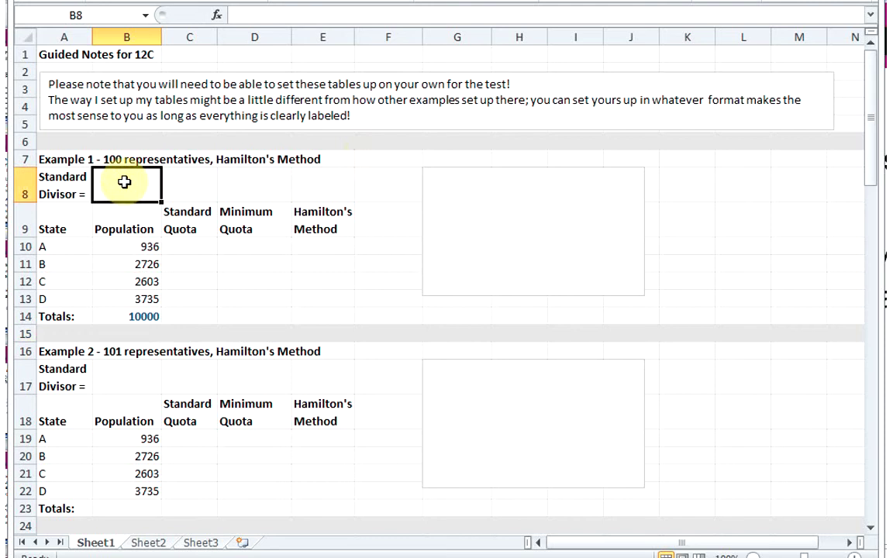
pyautogui.write('=')
pyautogui.click(133, 316)
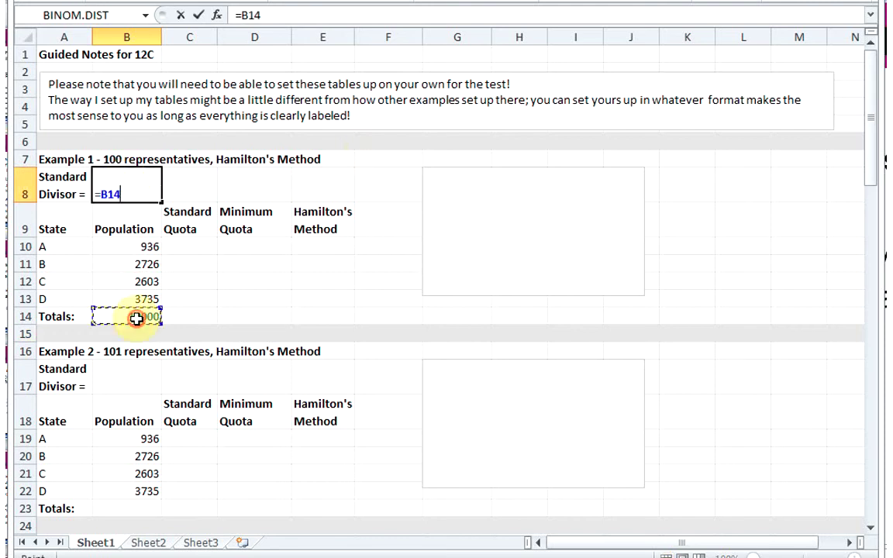
pyautogui.write('/')
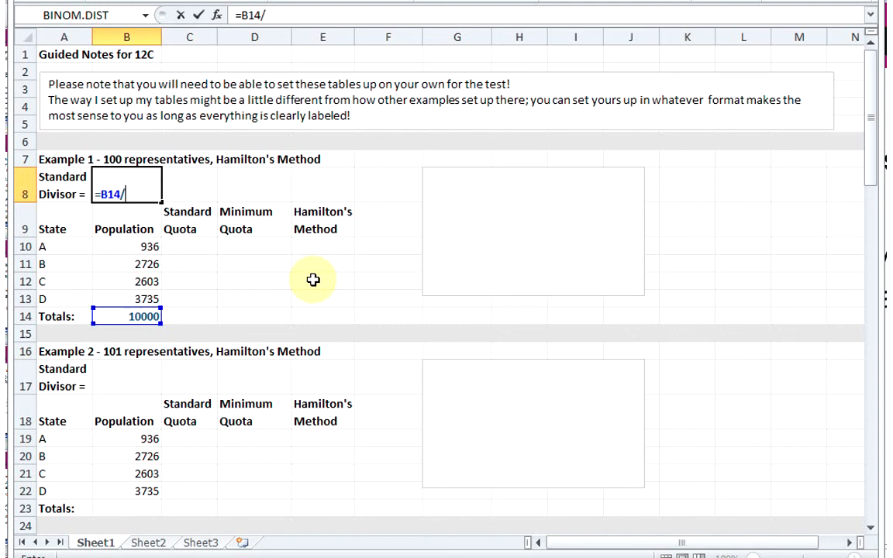
pyautogui.write('100')
pyautogui.press('Return')
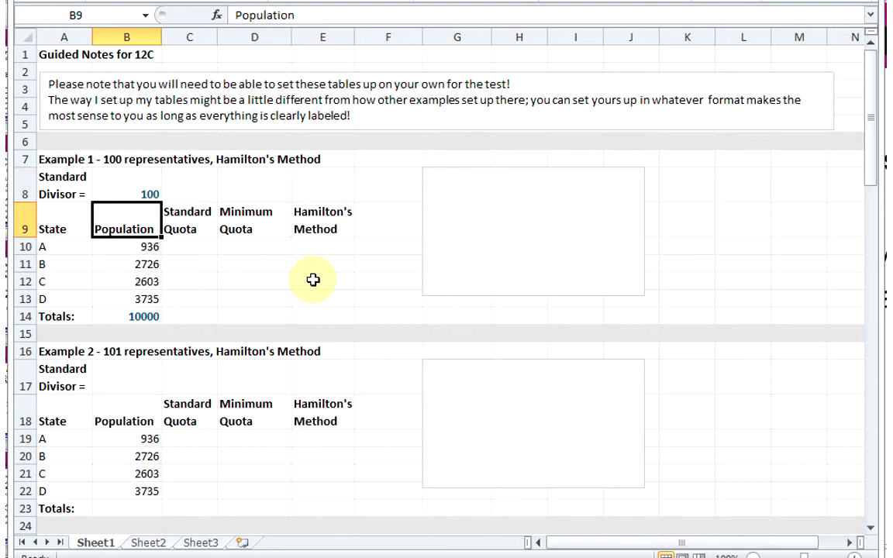
# Enter =B10/100 in C10 and copy it down to C13, giving quotas 9.36, 27.26, 26.03, 37.35
pyautogui.click(181, 243)
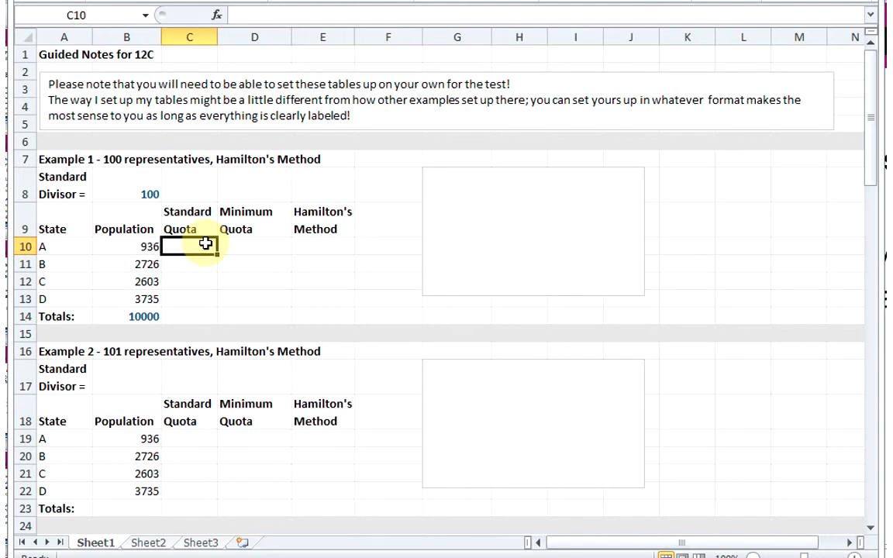
pyautogui.write('=')
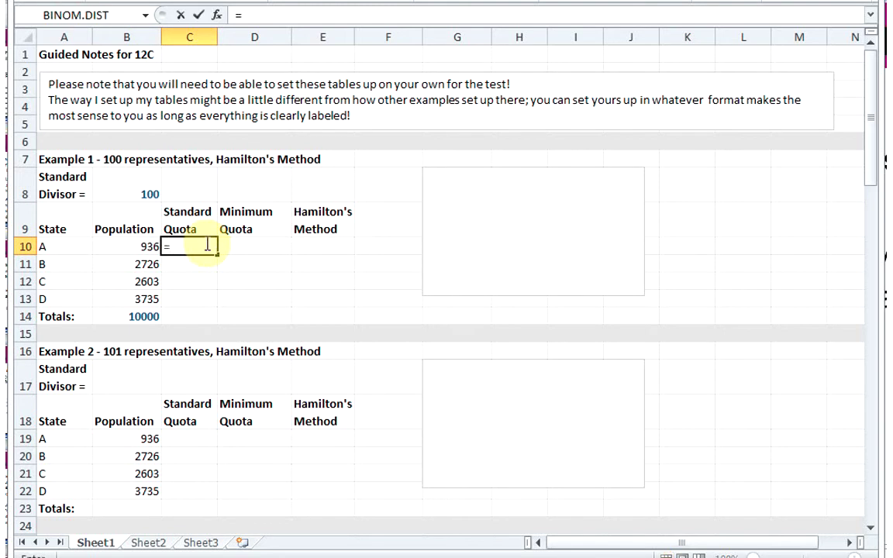
pyautogui.click(136, 246)
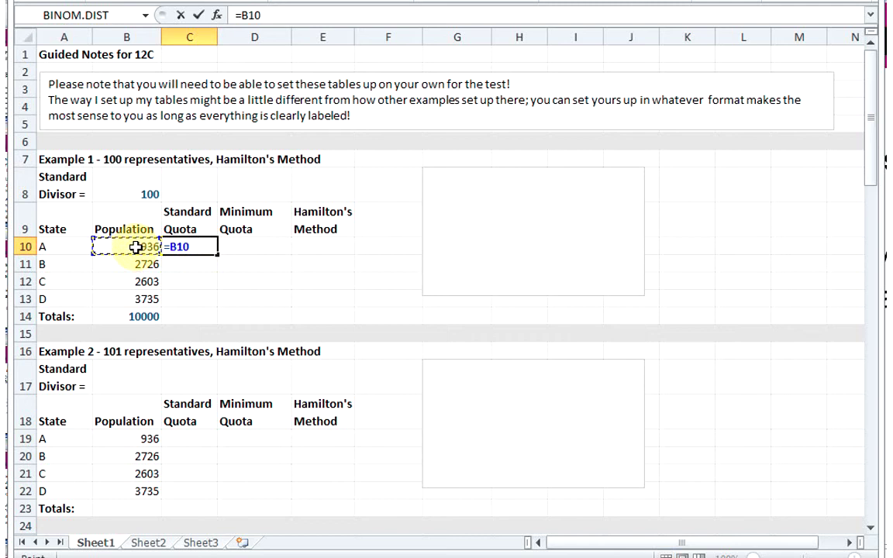
pyautogui.write('/100')
pyautogui.press('Return')
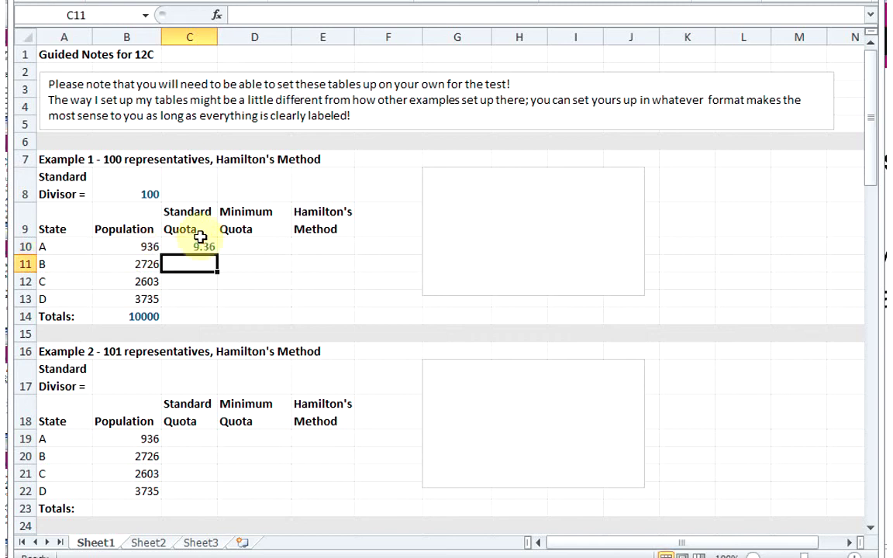
pyautogui.click(208, 245)
pyautogui.moveTo(219, 257); pyautogui.dragTo(214, 304)
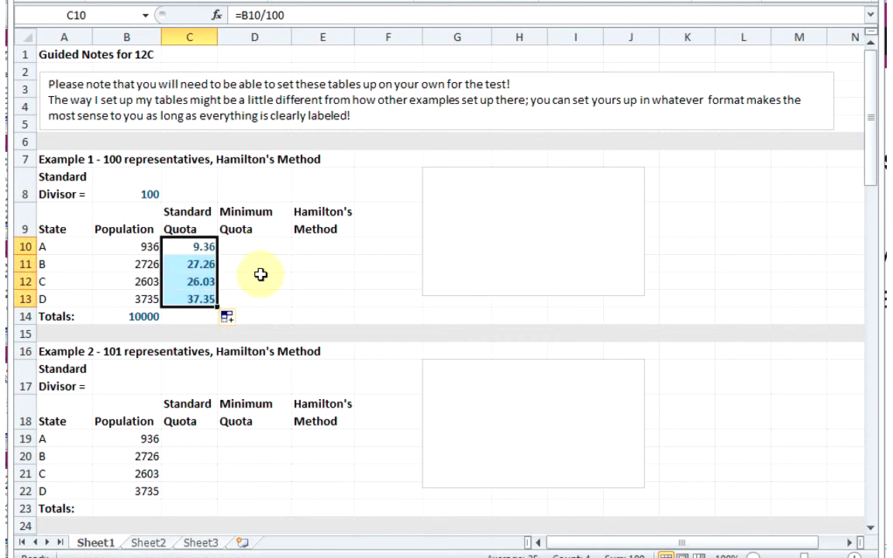
pyautogui.click(280, 245)
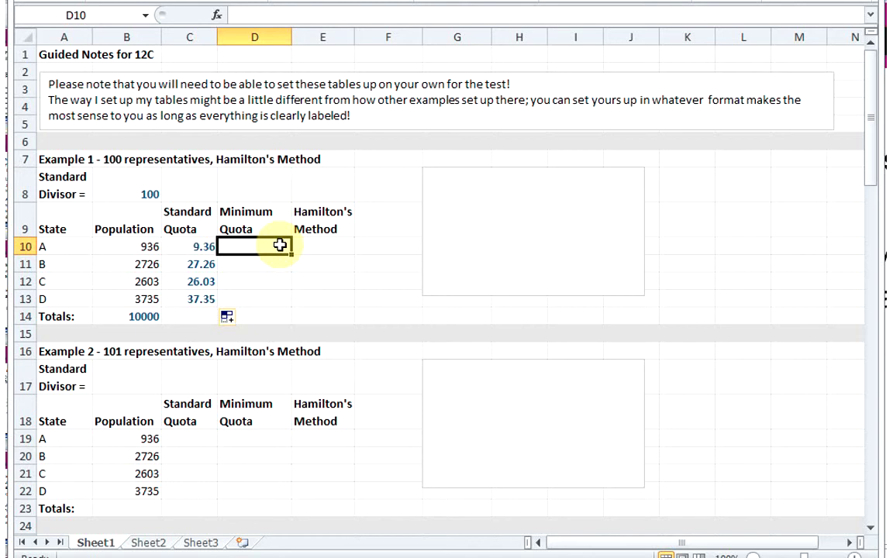
# Enter minimum quotas 9, 27, 26 and 37 in D10:D13
pyautogui.press('Return')
pyautogui.write('27')
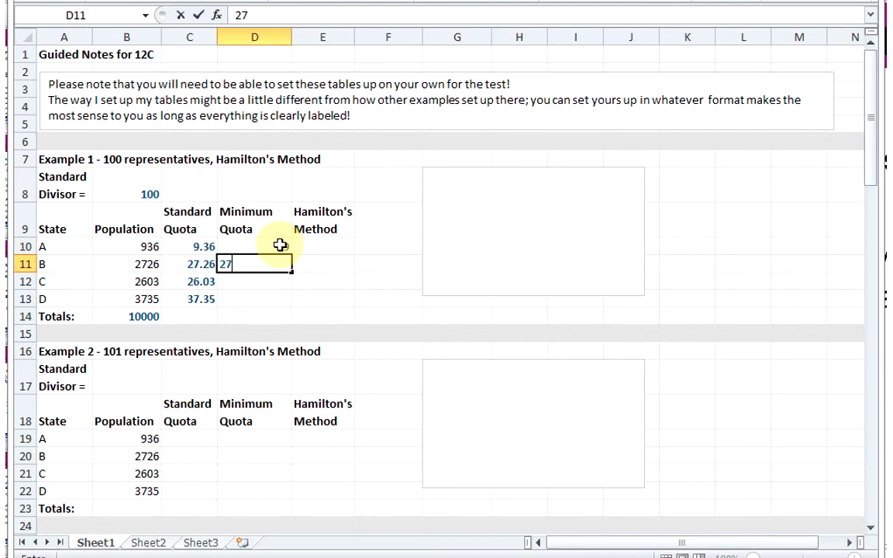
pyautogui.press('Return')
pyautogui.write('26')
pyautogui.press('Return')
pyautogui.write('37')
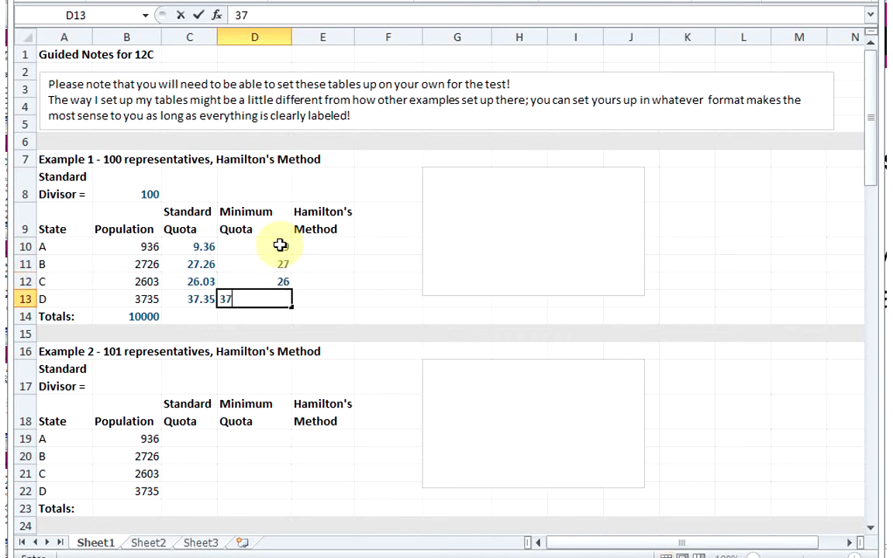
pyautogui.press('Return')
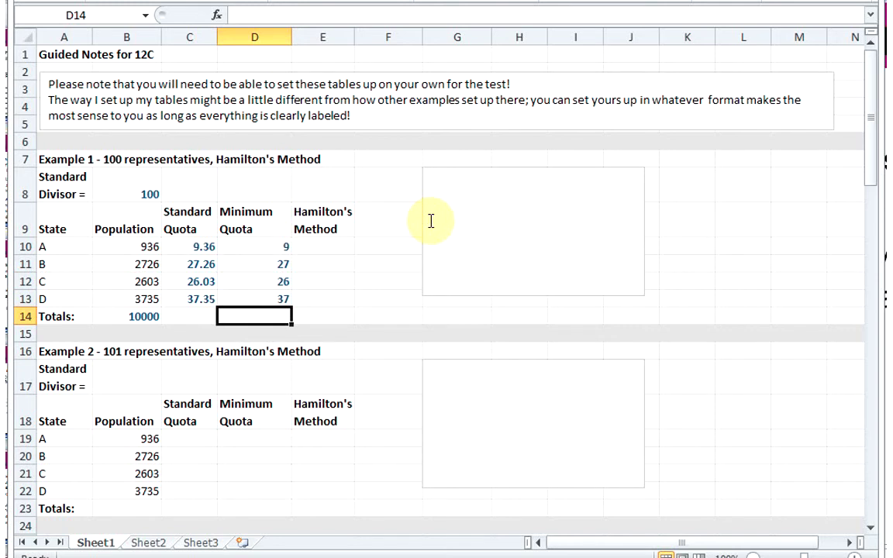
# Total the minimum quotas in D14 with =SUM(D10:D13), giving 99
pyautogui.write('=sum(')
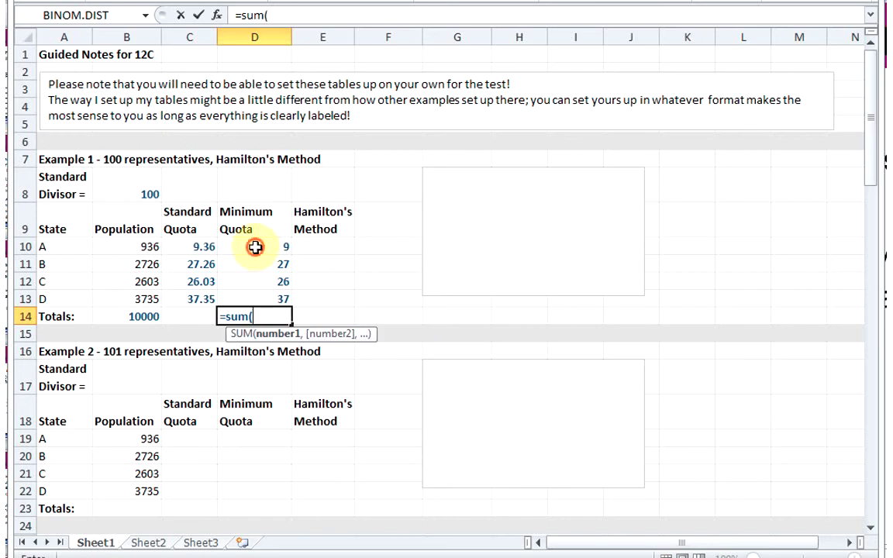
pyautogui.moveTo(254, 249); pyautogui.dragTo(256, 289)
pyautogui.write(')')
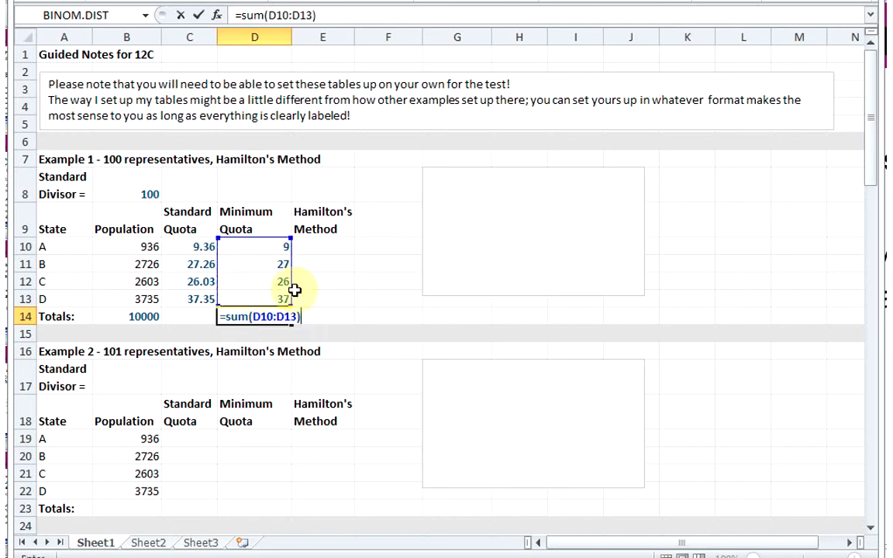
pyautogui.press('Return')
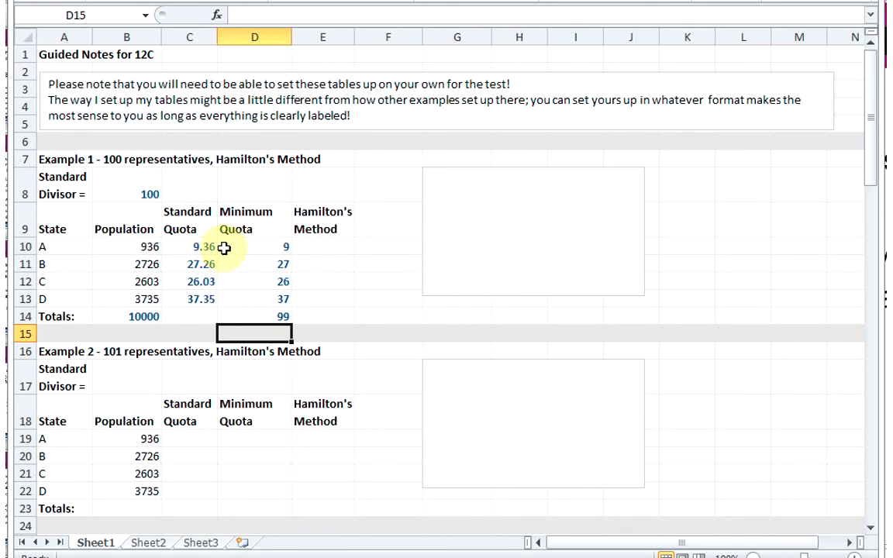
# Enter Hamilton's method apportionments 10, 27, 26 and 37 in E10:E13
pyautogui.click(333, 246)
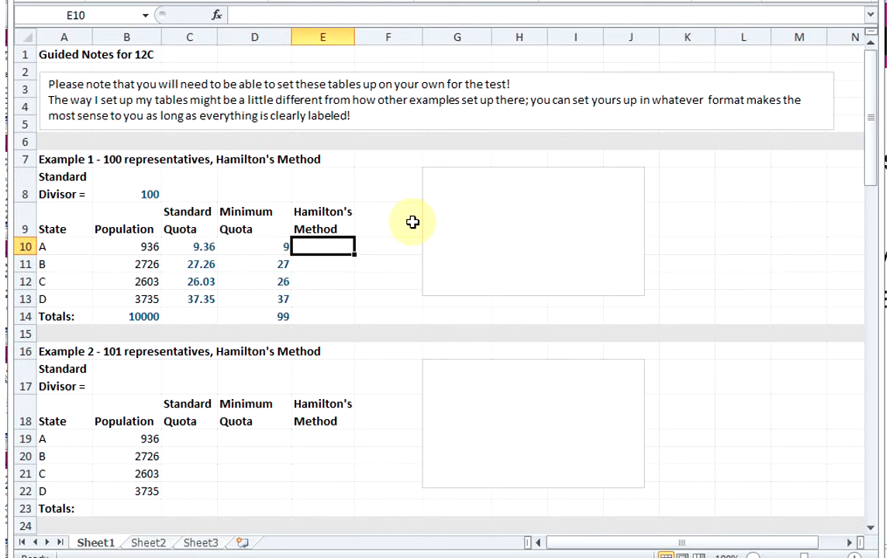
pyautogui.write('10')
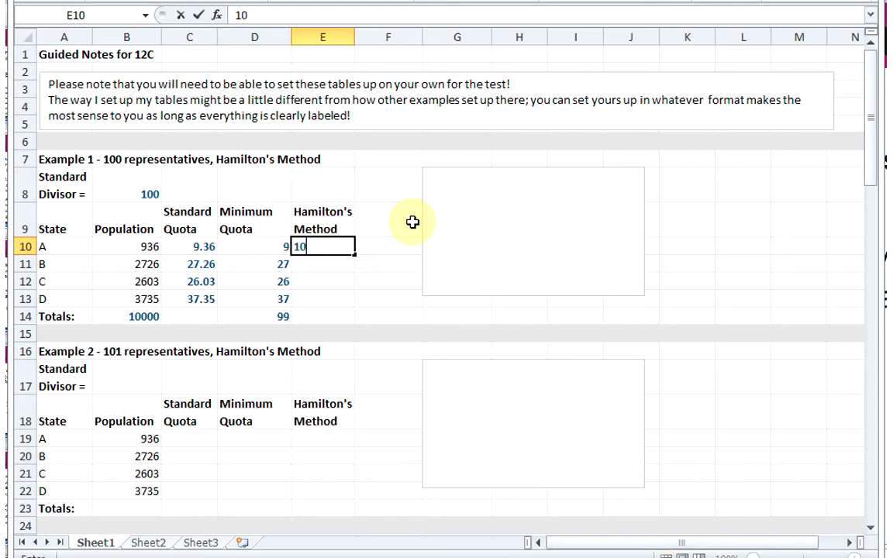
pyautogui.press('Return')
pyautogui.write('27')
pyautogui.press('Return')
pyautogui.write('26')
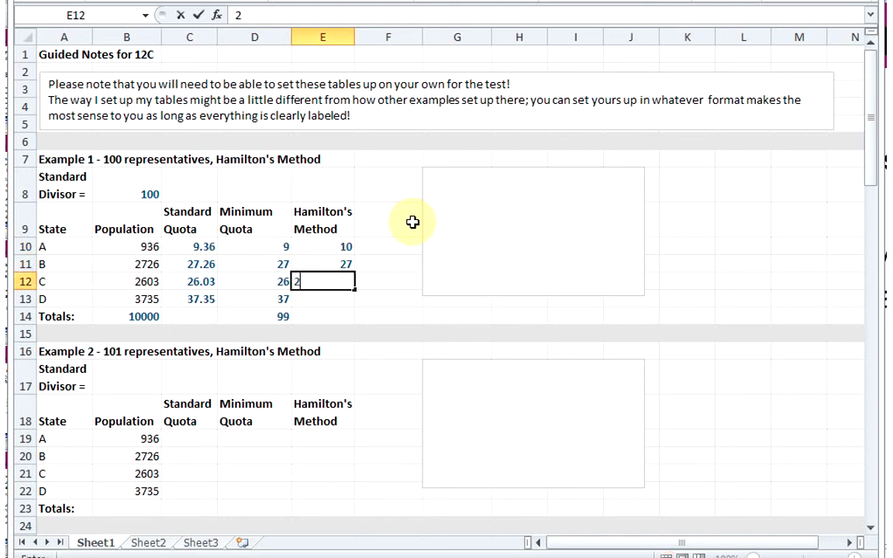
pyautogui.press('Return')
pyautogui.write('37')
pyautogui.press('Return')
# Total the Hamilton's method column in E14 with =SUM(E10:E13), giving 100
pyautogui.write('=sum(')
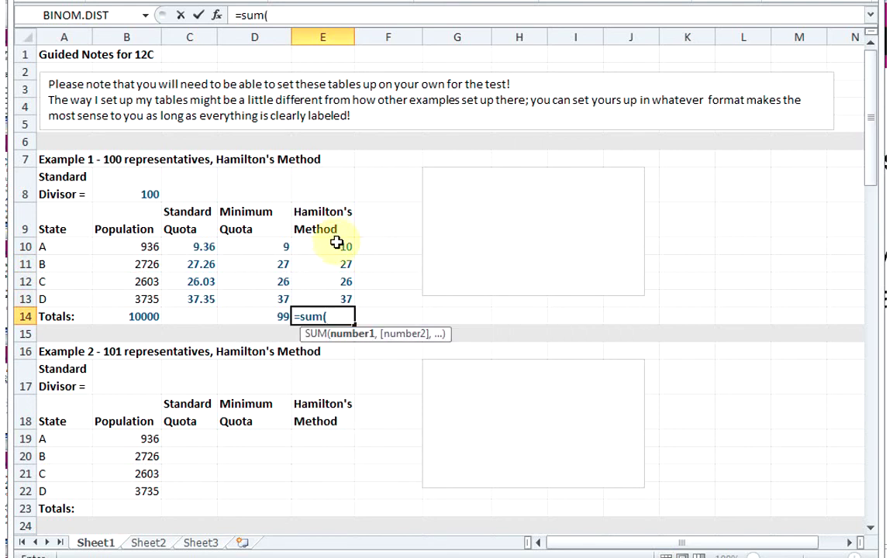
pyautogui.moveTo(336, 243); pyautogui.dragTo(343, 293)
pyautogui.write(')')
pyautogui.press('Return')
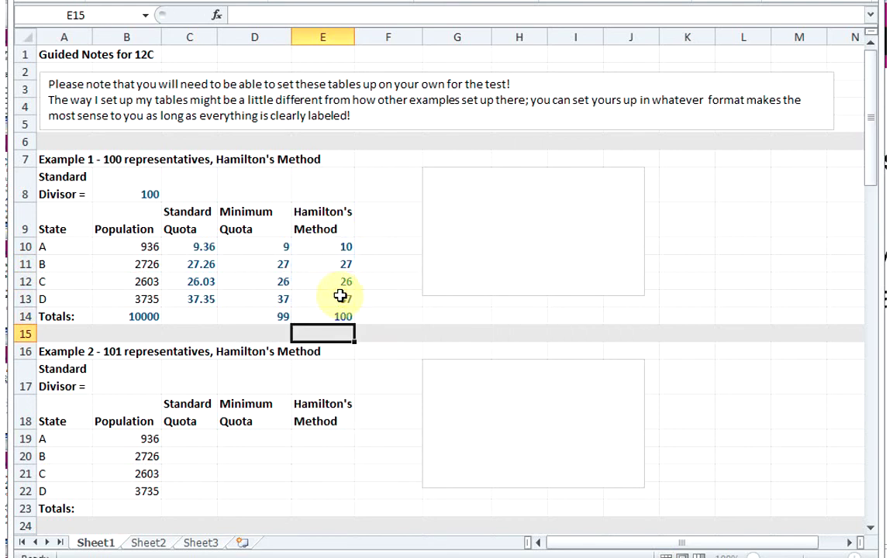
# Select all the explanation text box text and change its font colour so it shows
pyautogui.click(470, 190)
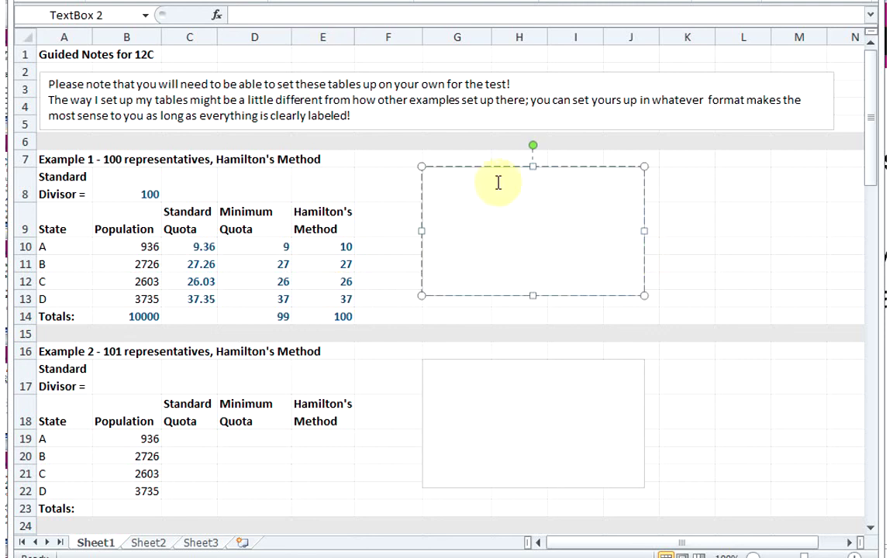
pyautogui.moveTo(425, 172); pyautogui.dragTo(652, 260)
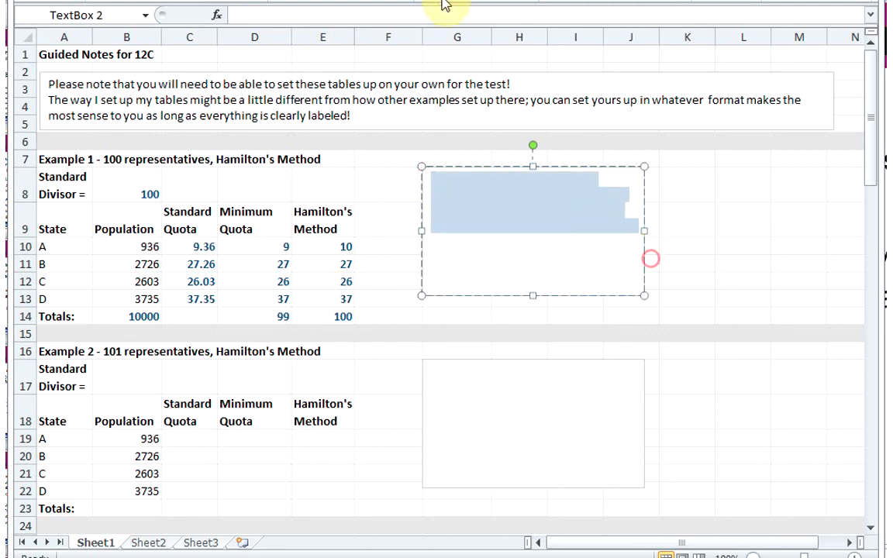
pyautogui.click(250, 1)
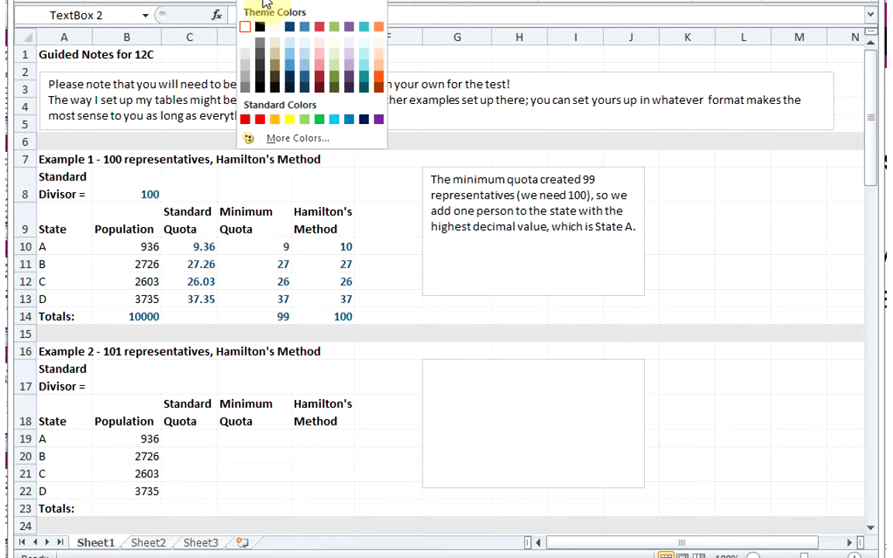
pyautogui.press('Escape')
pyautogui.click(394, 261)
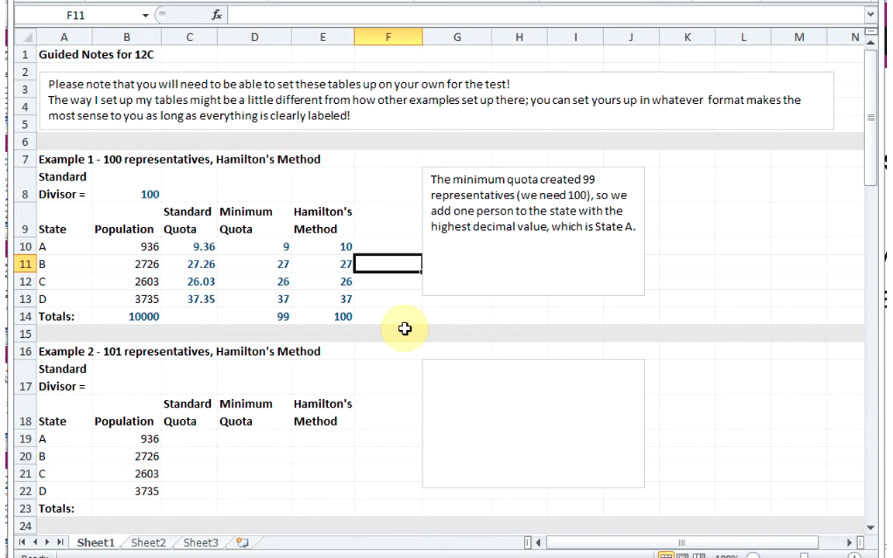
# Total Example 2's populations in B23 with =SUM(B19:B22), giving 10000
pyautogui.click(158, 506)
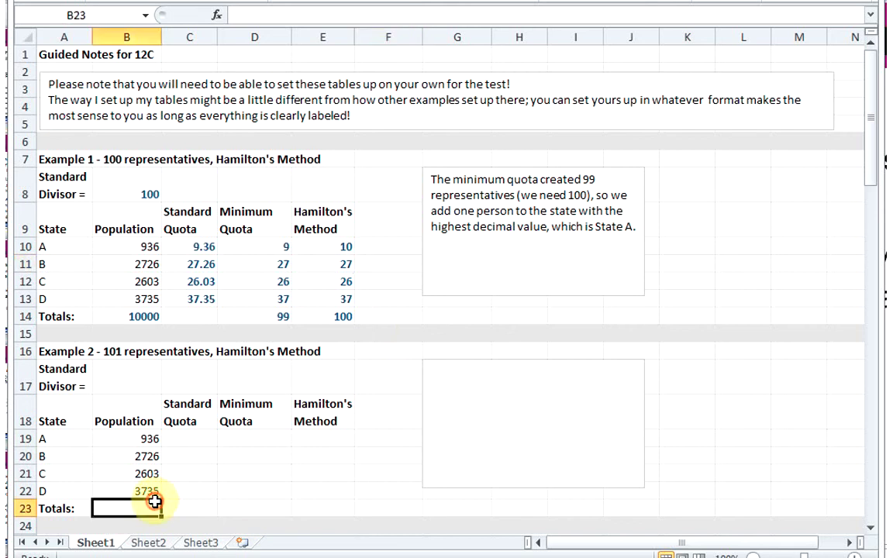
pyautogui.write('=sum(')
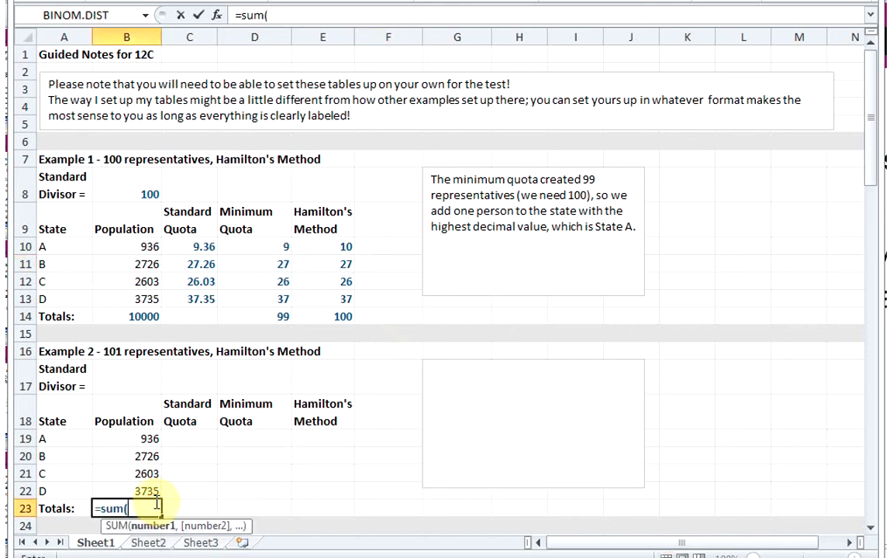
pyautogui.moveTo(124, 439); pyautogui.dragTo(123, 489)
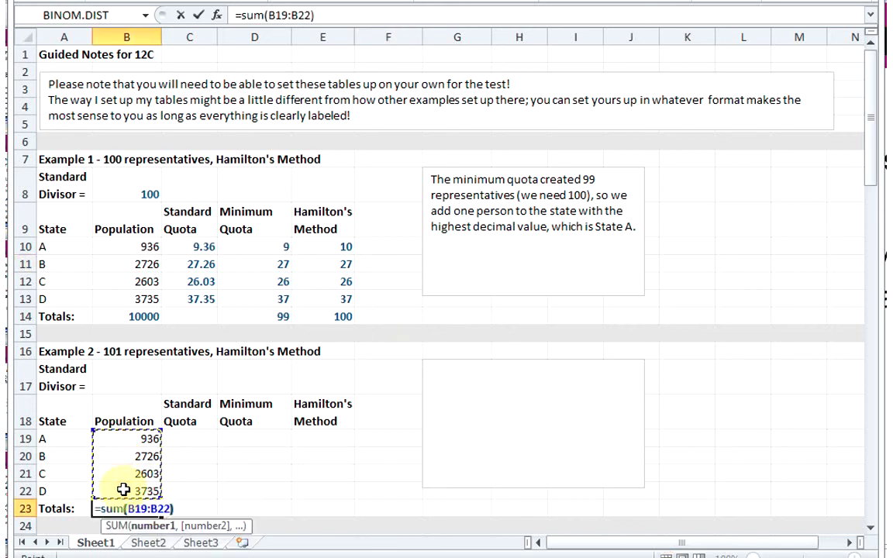
pyautogui.press('Return')
# Set Example 2's standard divisor in B17 to =B23/101, giving 99.009901
pyautogui.click(143, 387)
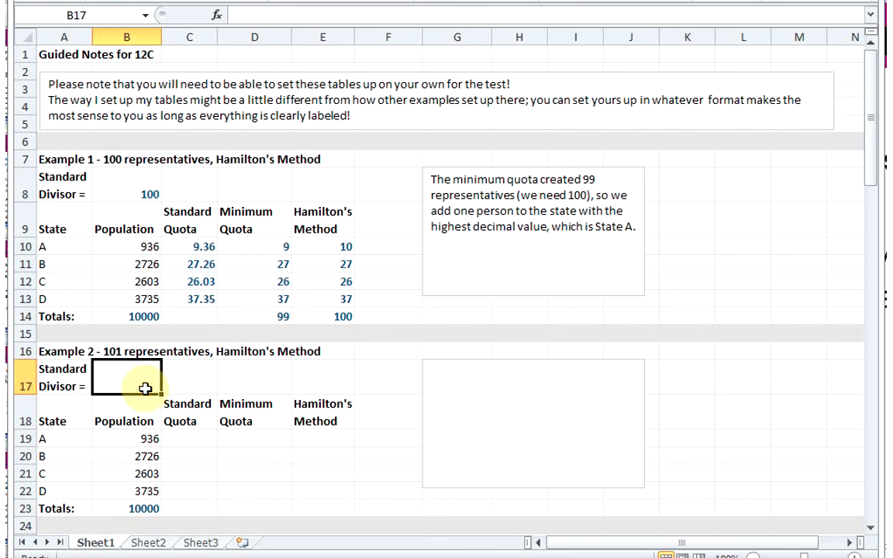
pyautogui.write('=')
pyautogui.click(132, 505)
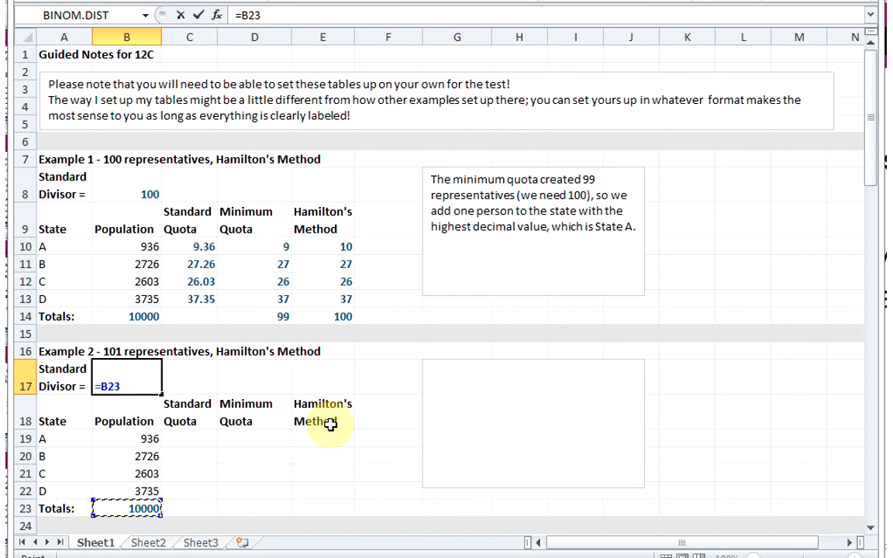
pyautogui.write('10')
pyautogui.press('BackSpace')
pyautogui.press('BackSpace')
pyautogui.write('/101')
pyautogui.press('Return')
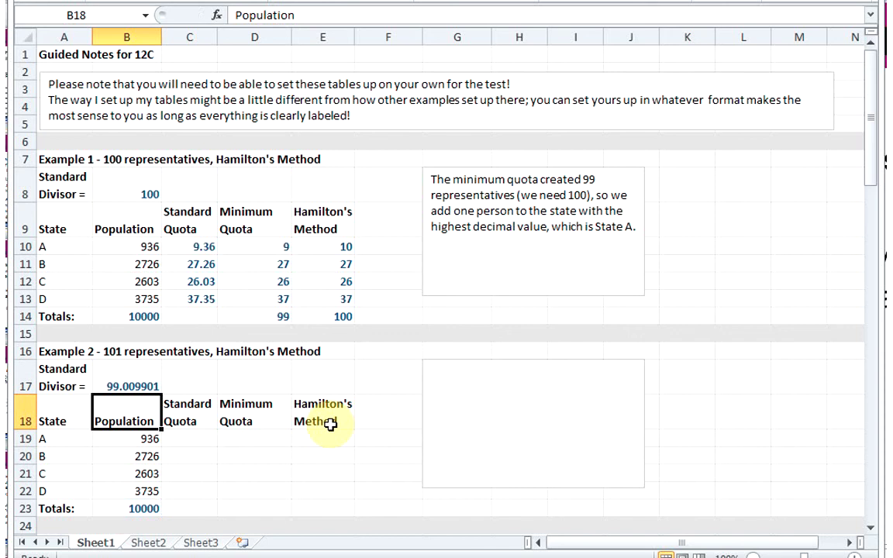
# Enter =B19/$B$17 in C19 and fill down to C22, giving 9.4536, 27.5326, 26.2903, 37.7235
pyautogui.click(191, 442)
pyautogui.write('=')
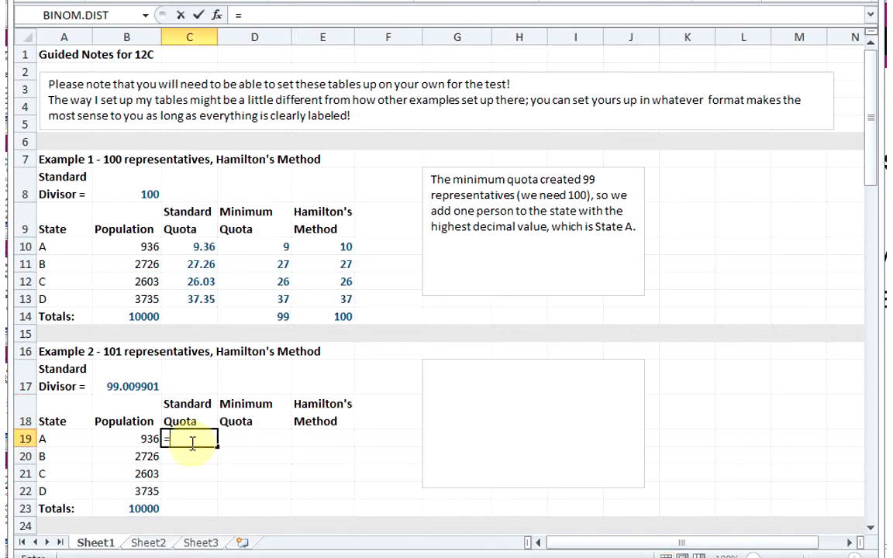
pyautogui.click(138, 438)
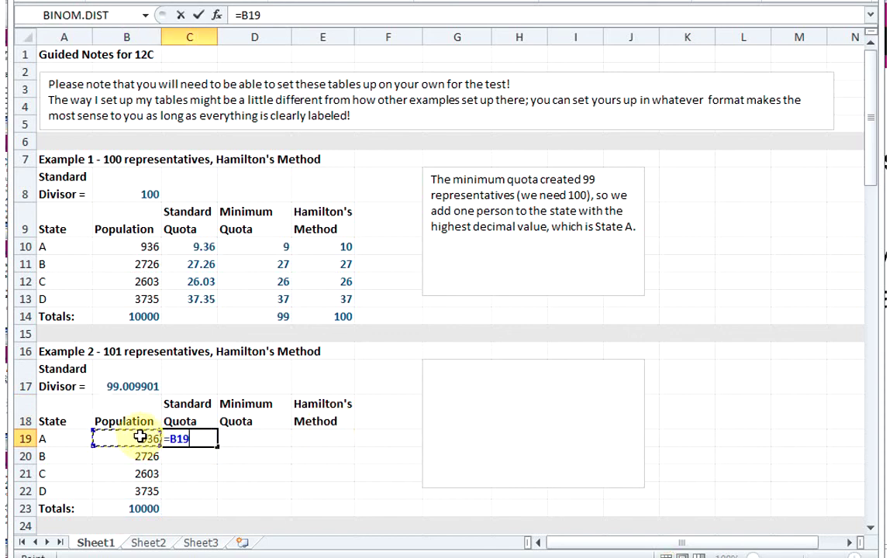
pyautogui.write('/')
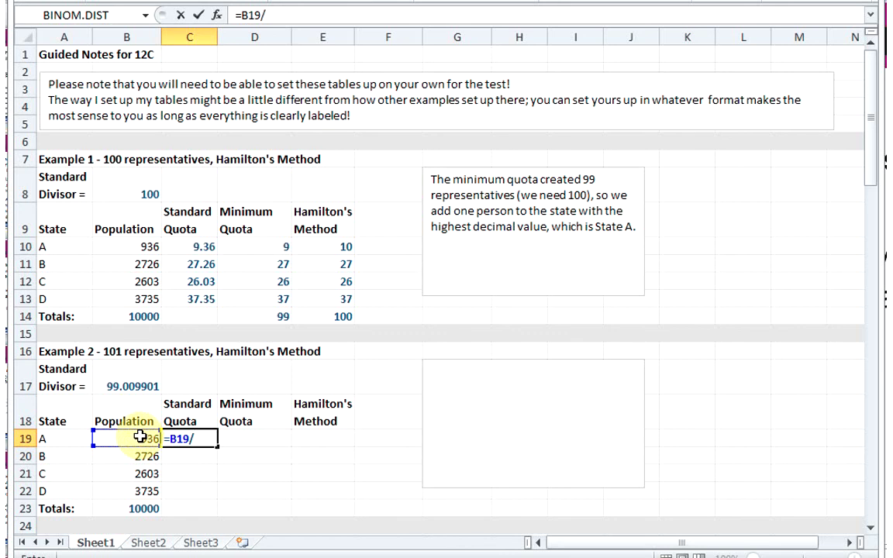
pyautogui.click(132, 380)
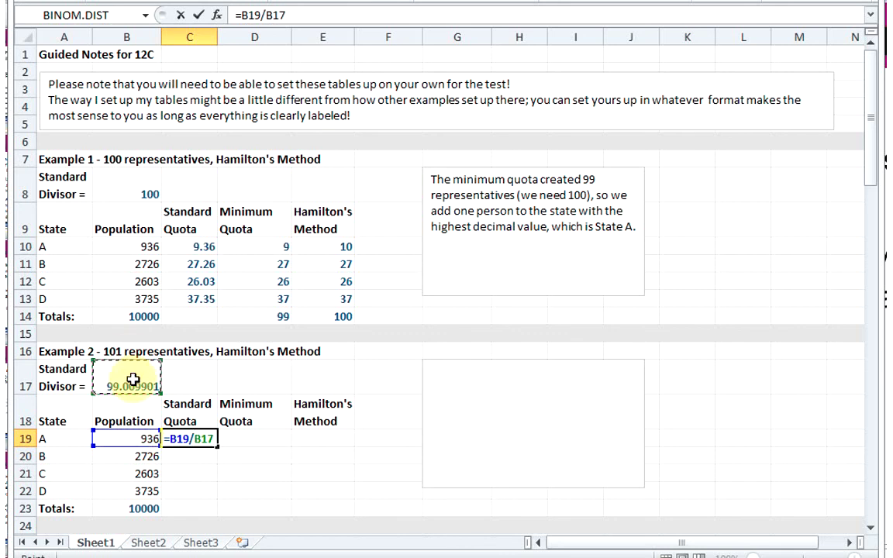
pyautogui.press('F4')
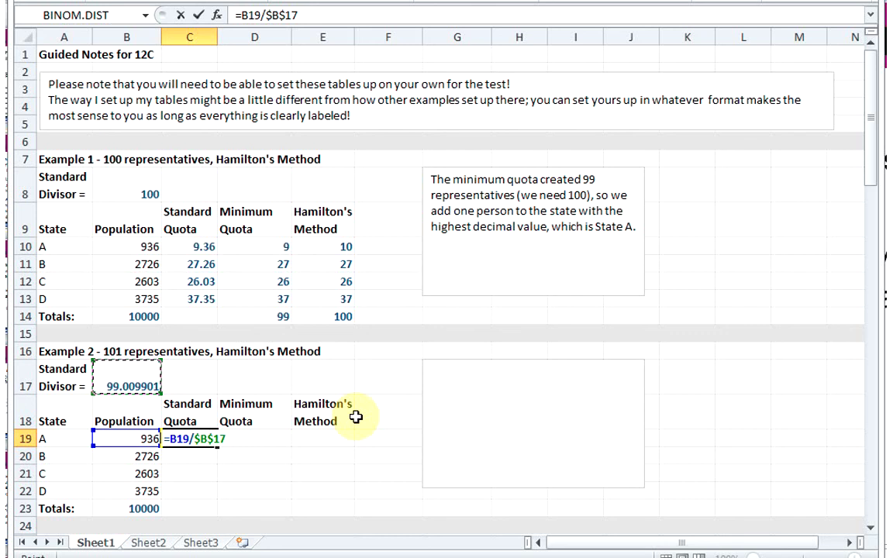
pyautogui.press('Return')
pyautogui.click(179, 437)
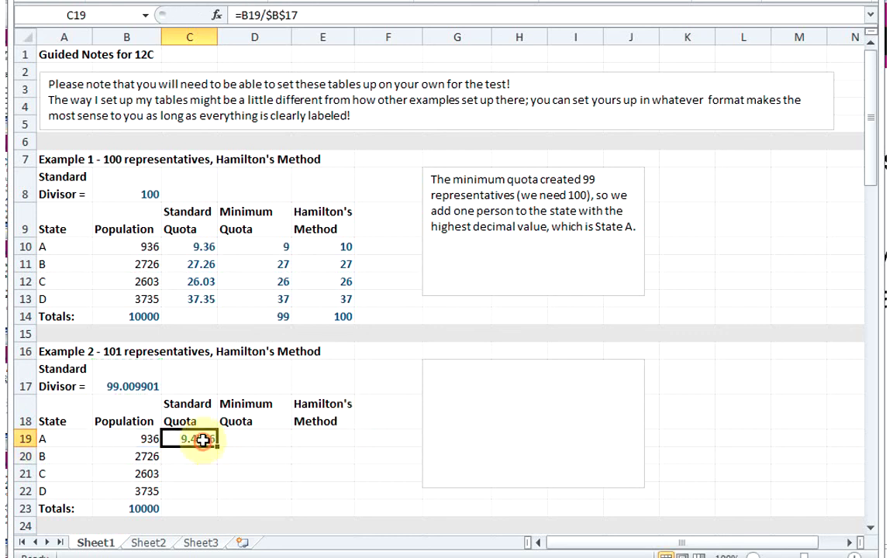
pyautogui.moveTo(220, 448); pyautogui.dragTo(220, 498)
pyautogui.click(256, 436)
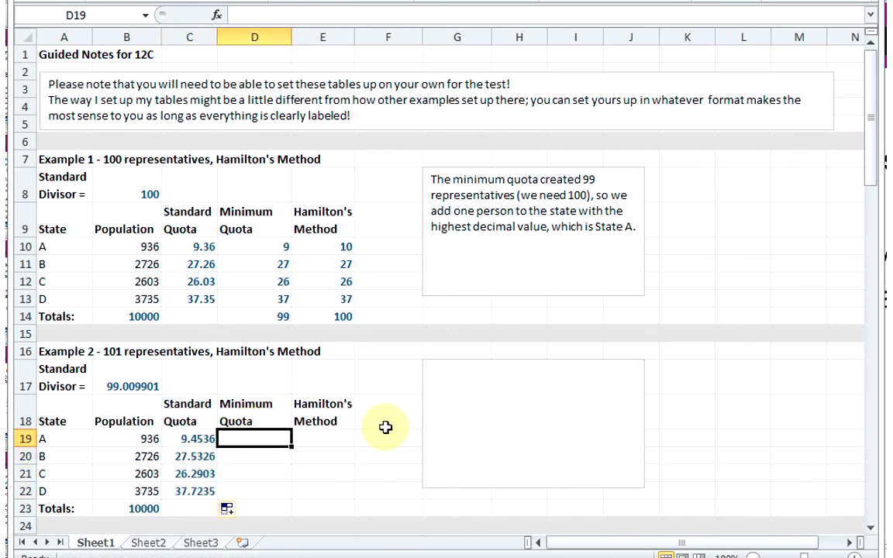
# Enter Example 2's minimum quotas 9, 27, 26 and 37 in D19:D22
pyautogui.write('9')
pyautogui.press('Return')
pyautogui.write('27')
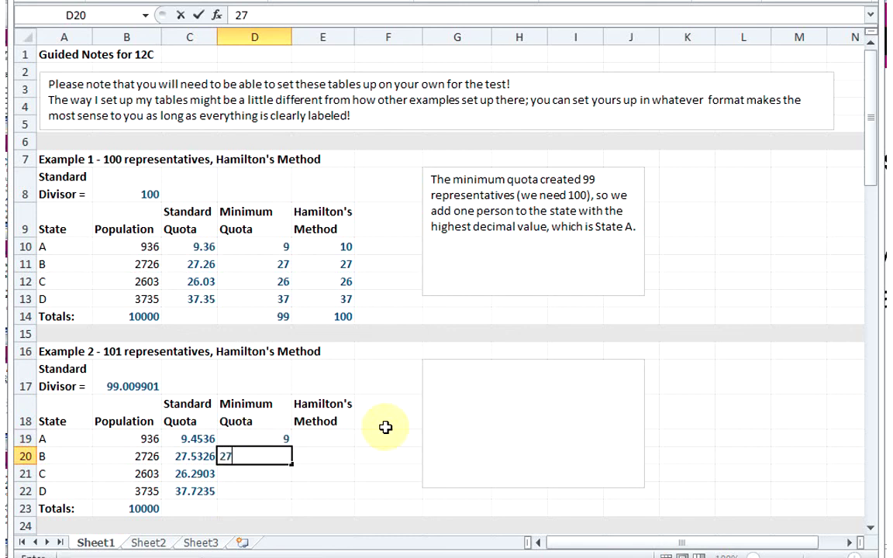
pyautogui.press('Return')
pyautogui.write('26')
pyautogui.press('Return')
pyautogui.write('37')
pyautogui.press('Return')
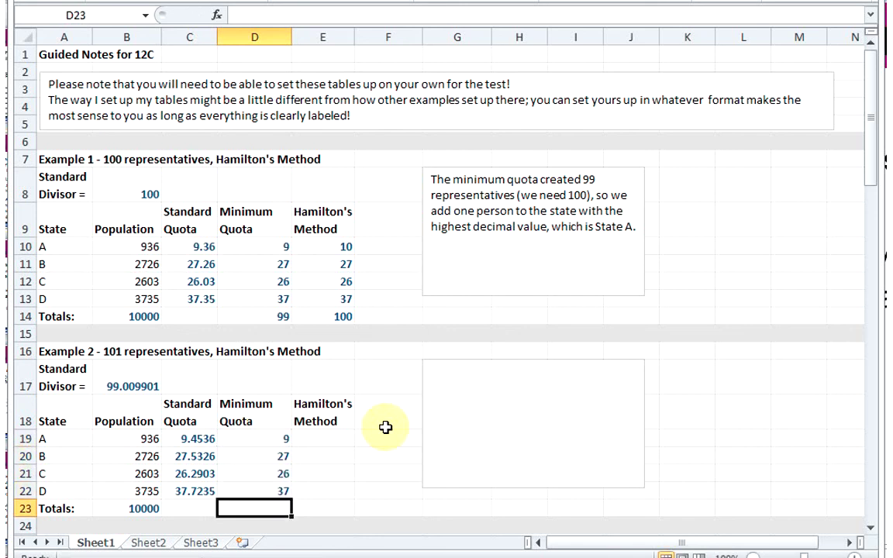
# Total the minimum quotas in D23 with a SUM formula, giving 99
pyautogui.write('=sum(')
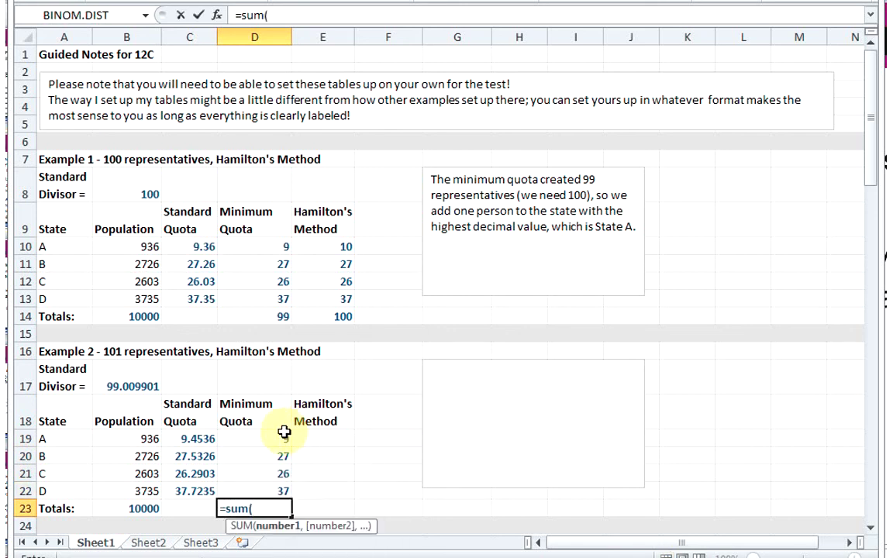
pyautogui.moveTo(255, 431); pyautogui.dragTo(287, 490)
pyautogui.press('Return')
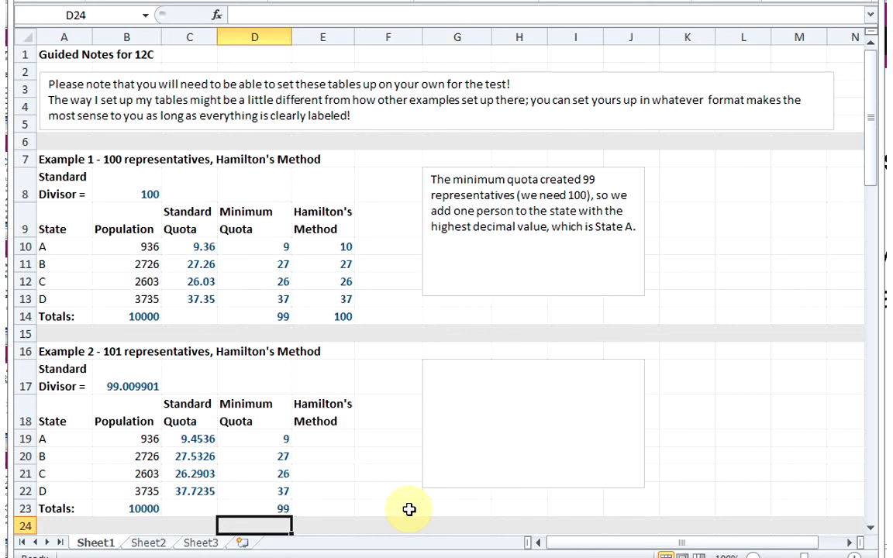
# Enter Hamilton apportionments 38 in E22, 28 in E20, 9 in E19 and 26 in E21
pyautogui.click(339, 489)
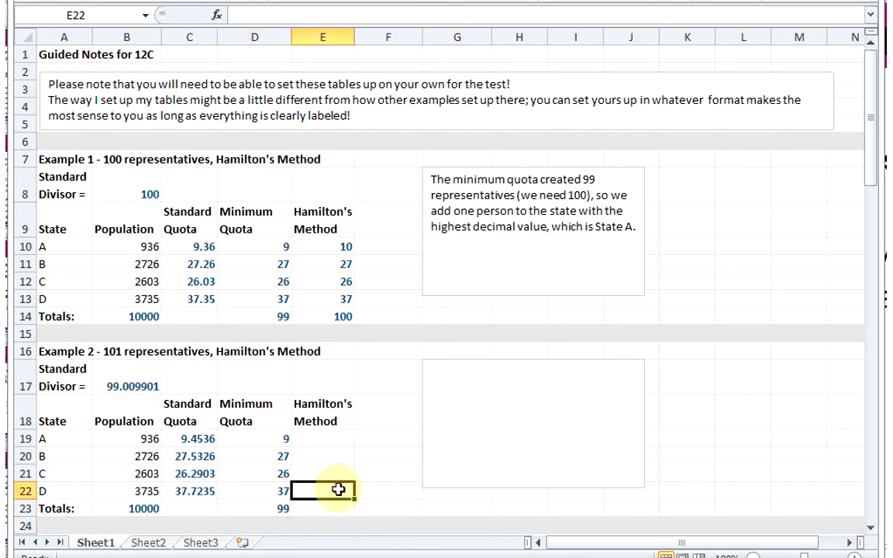
pyautogui.write('38')
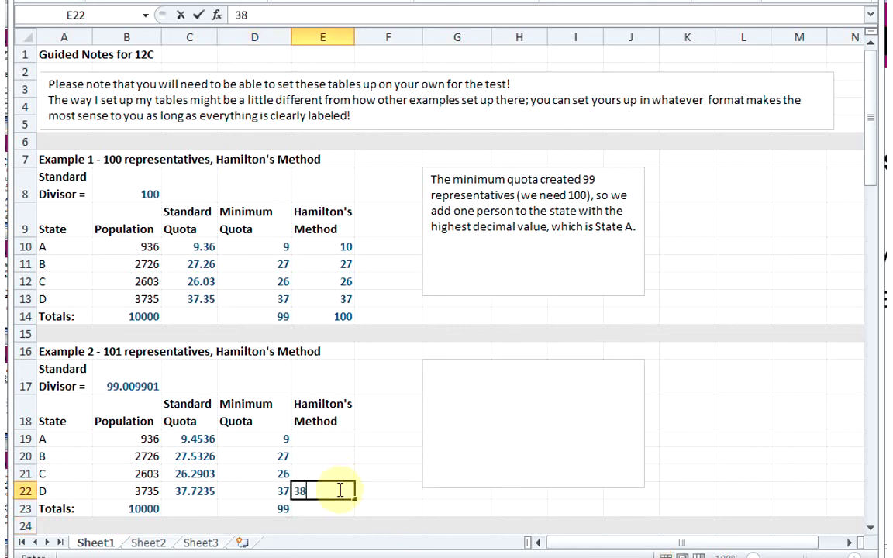
pyautogui.click(332, 455)
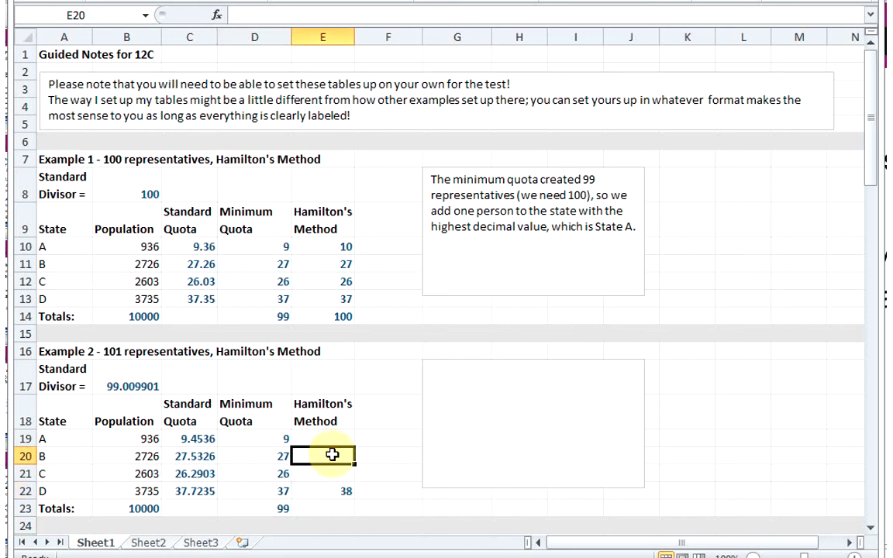
pyautogui.write('28')
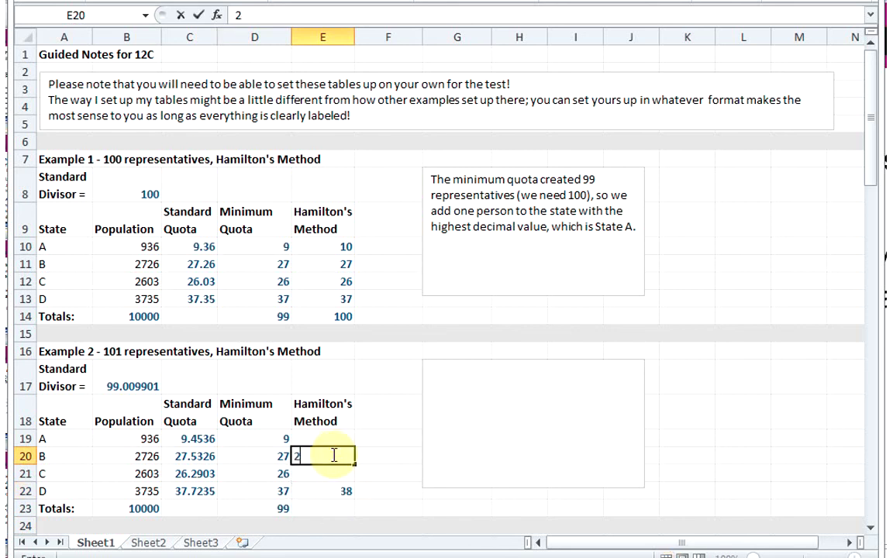
pyautogui.press('Return')
pyautogui.click(333, 438)
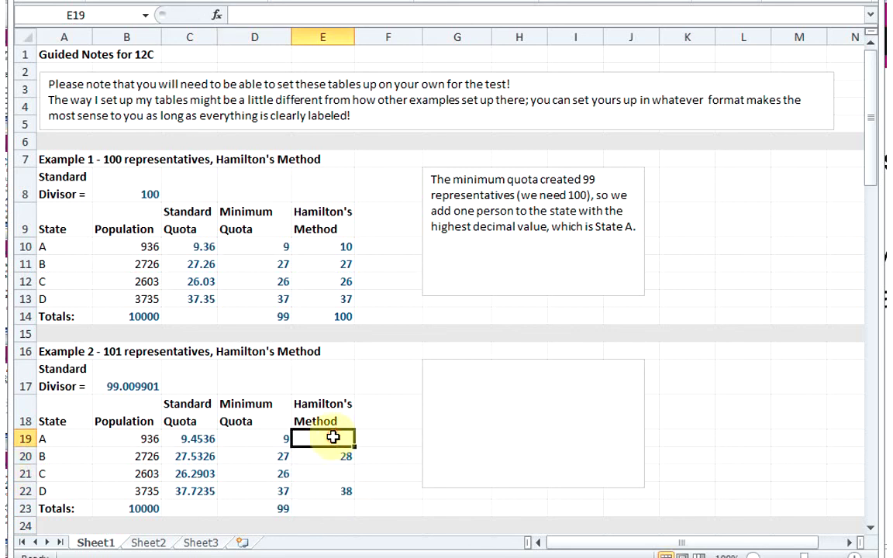
pyautogui.write('9')
pyautogui.press('Return')
pyautogui.click(342, 474)
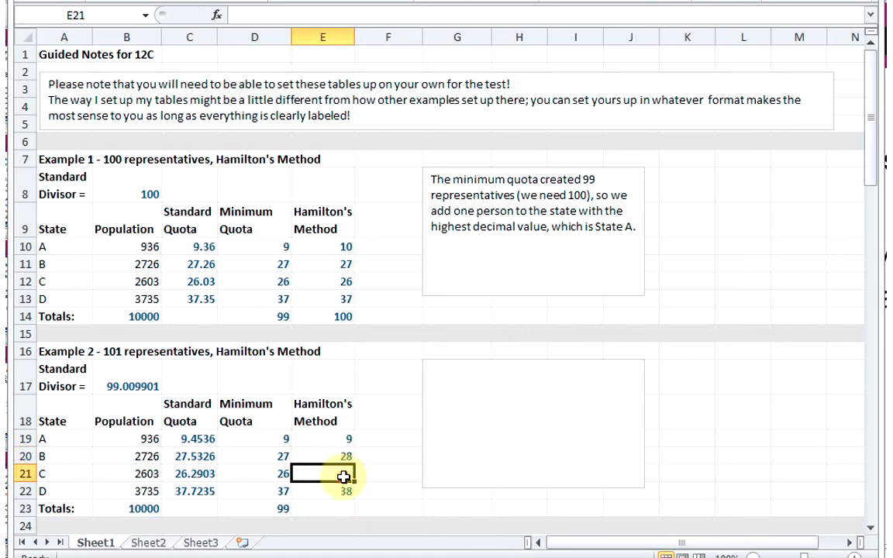
pyautogui.write('26')
pyautogui.press('Return')
pyautogui.press('Return')
# Total the Hamilton column in E23 with =SUM(E19:E22), giving 101
pyautogui.write('=sum(')
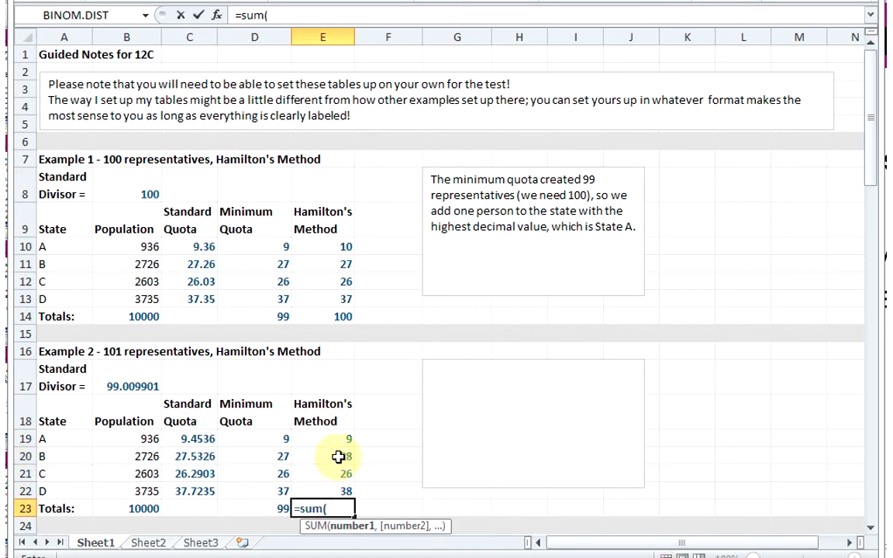
pyautogui.moveTo(339, 439); pyautogui.dragTo(342, 486)
pyautogui.write(')')
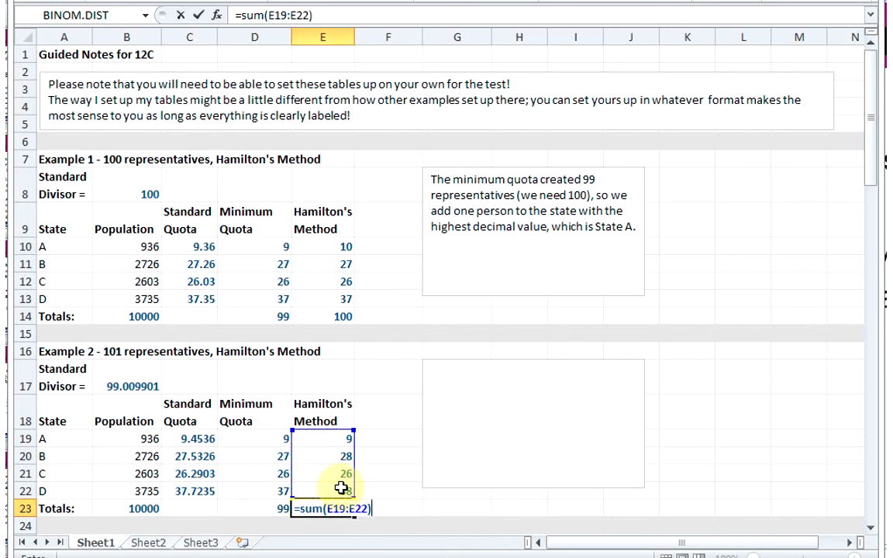
pyautogui.press('Return')
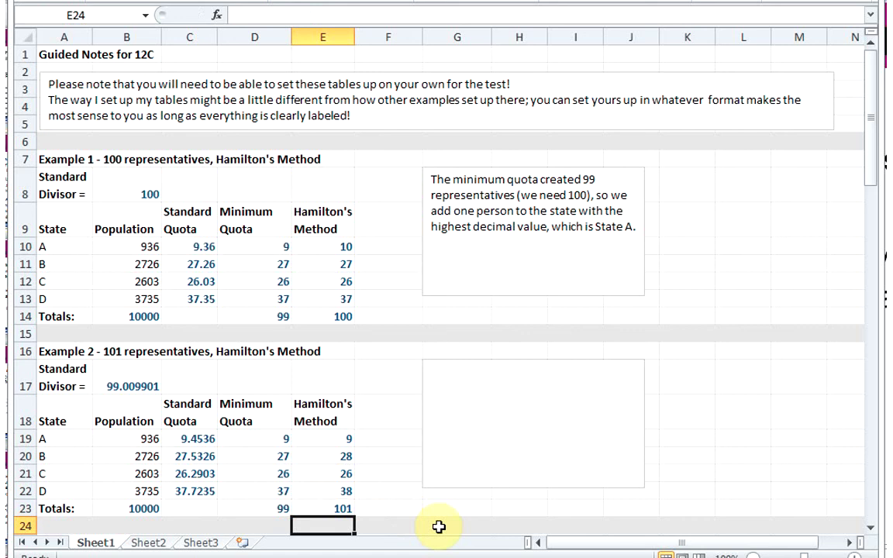
pyautogui.click(490, 433)
# Select the hidden text in Example 2's note box so Example 1's explanation displays there
pyautogui.click(636, 436)
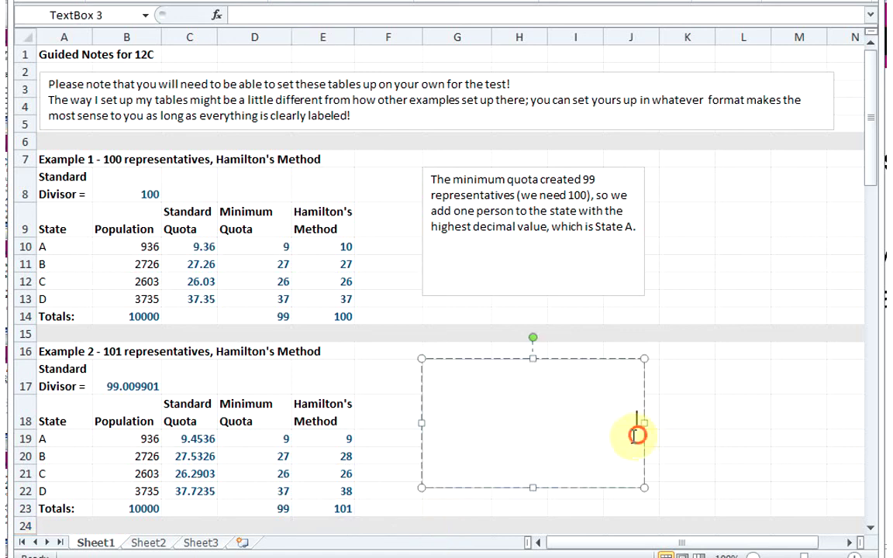
pyautogui.moveTo(636, 435); pyautogui.dragTo(418, 358)
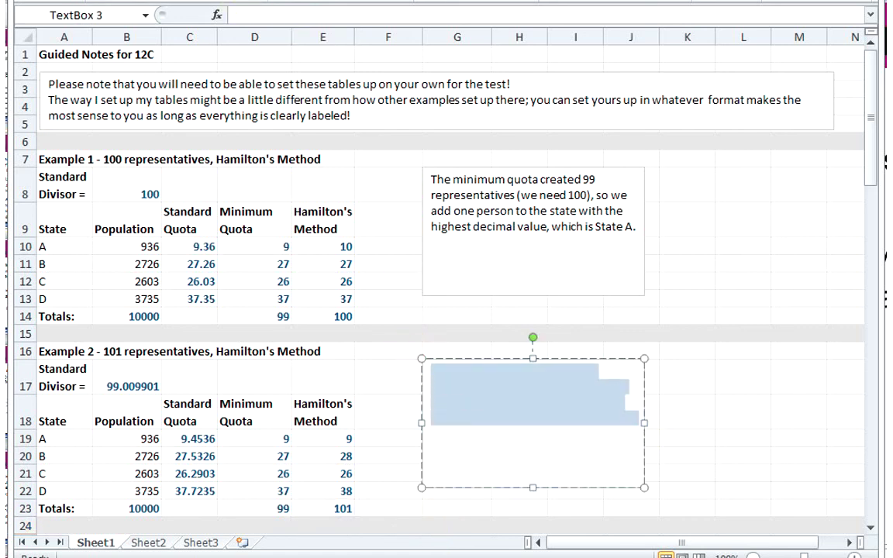
pyautogui.click(494, 428)
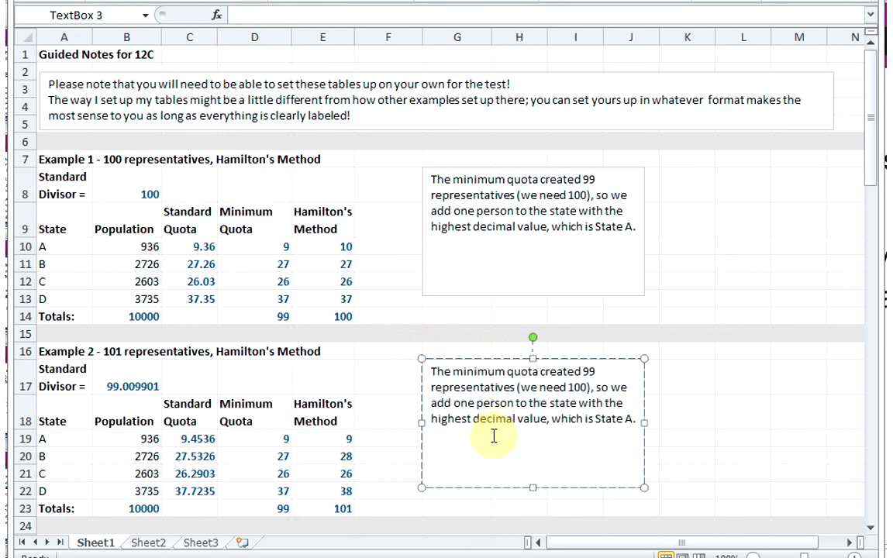
pyautogui.click(701, 377)
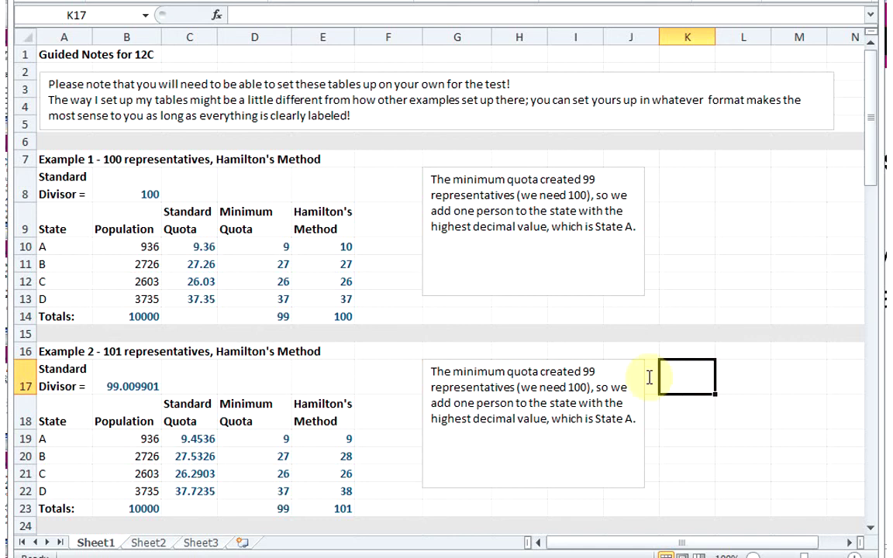
pyautogui.click(341, 247)
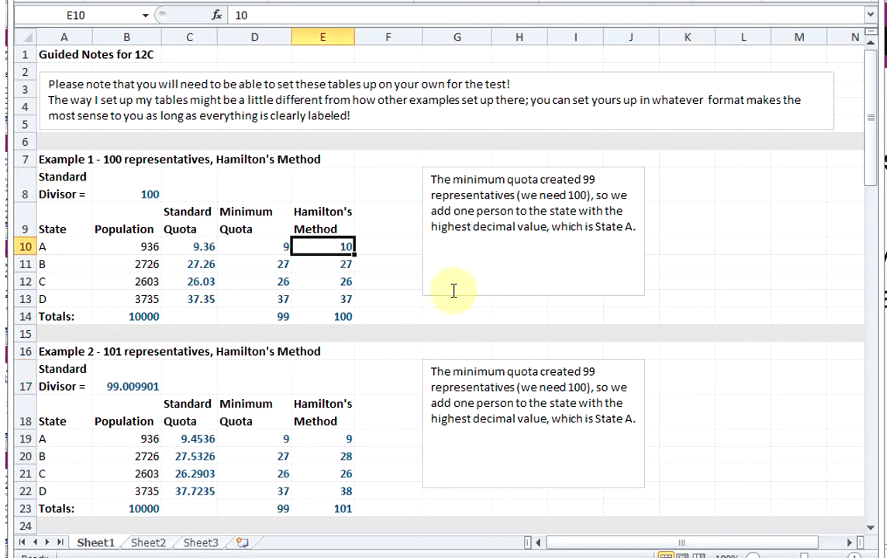
pyautogui.click(326, 438)
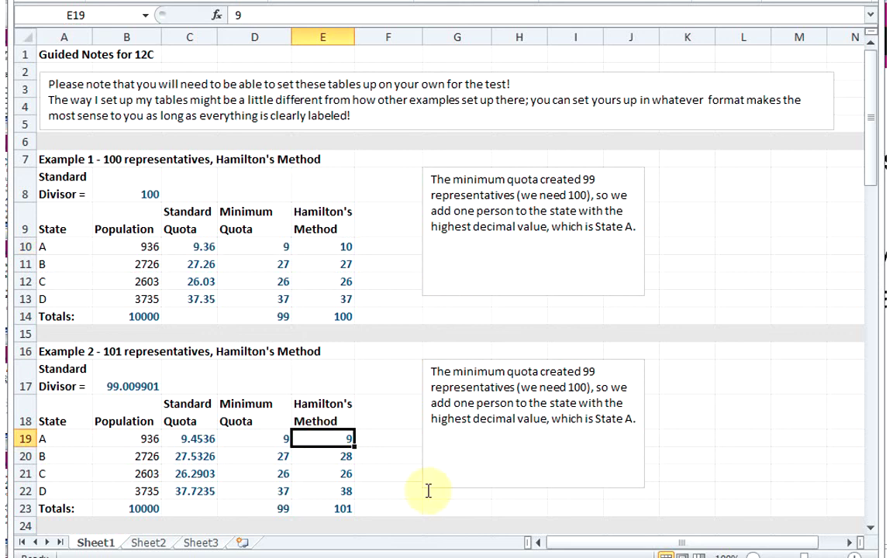